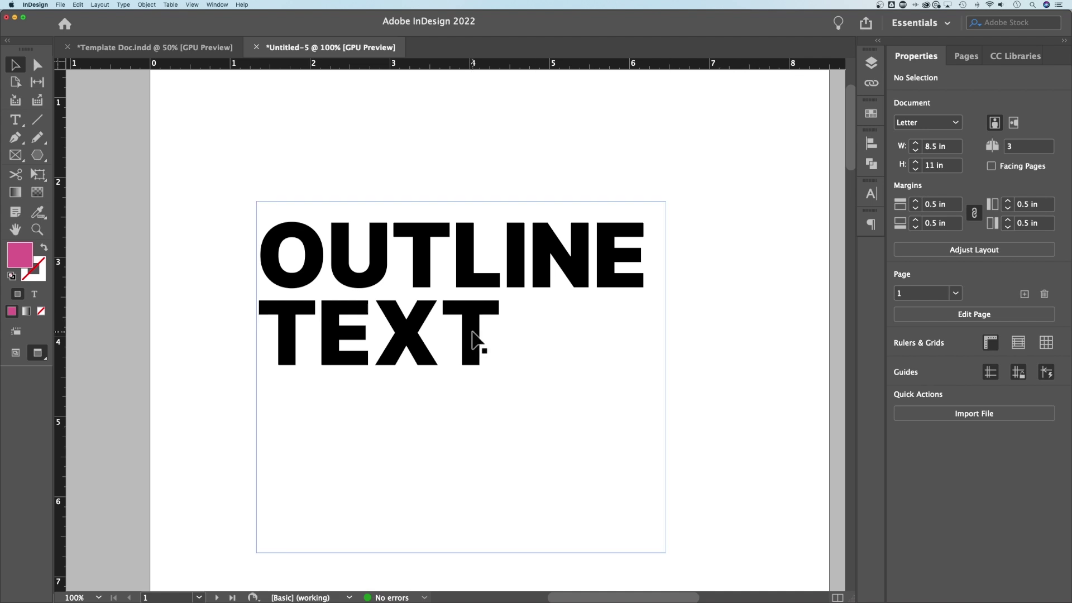
Zoom the view from 100% to 150% on the OUTLINE TEXT heading
{"action": "key", "text": "super+equal"}
{"action": "scroll", "coordinate": [568, 347], "scroll_direction": "up", "scroll_amount": 1}
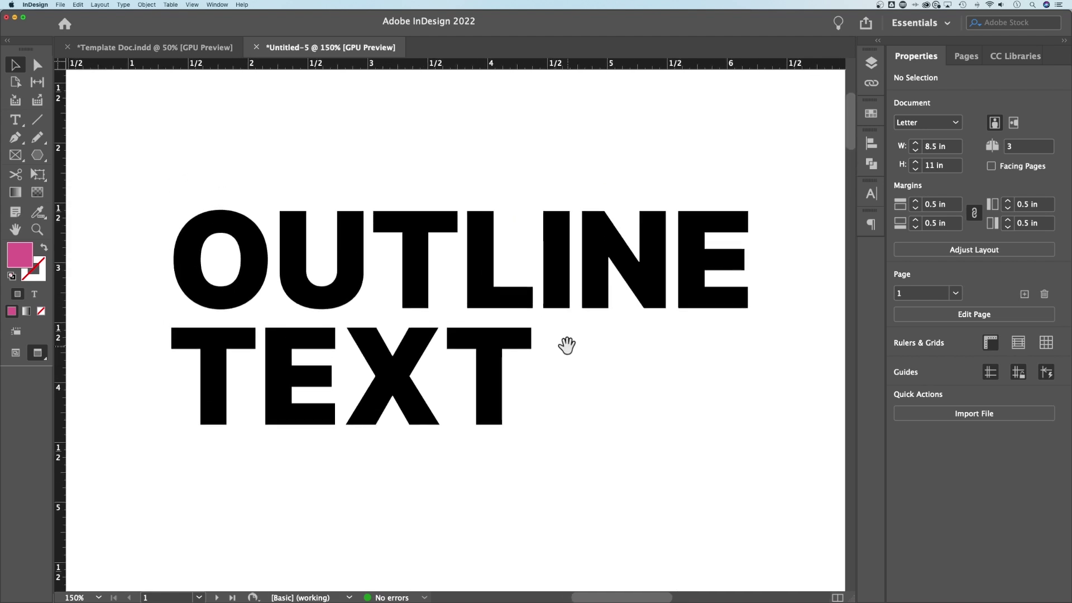
Select all the heading text and set its fill to None
{"action": "double_click", "coordinate": [524, 342]}
{"action": "key", "text": "super+a"}
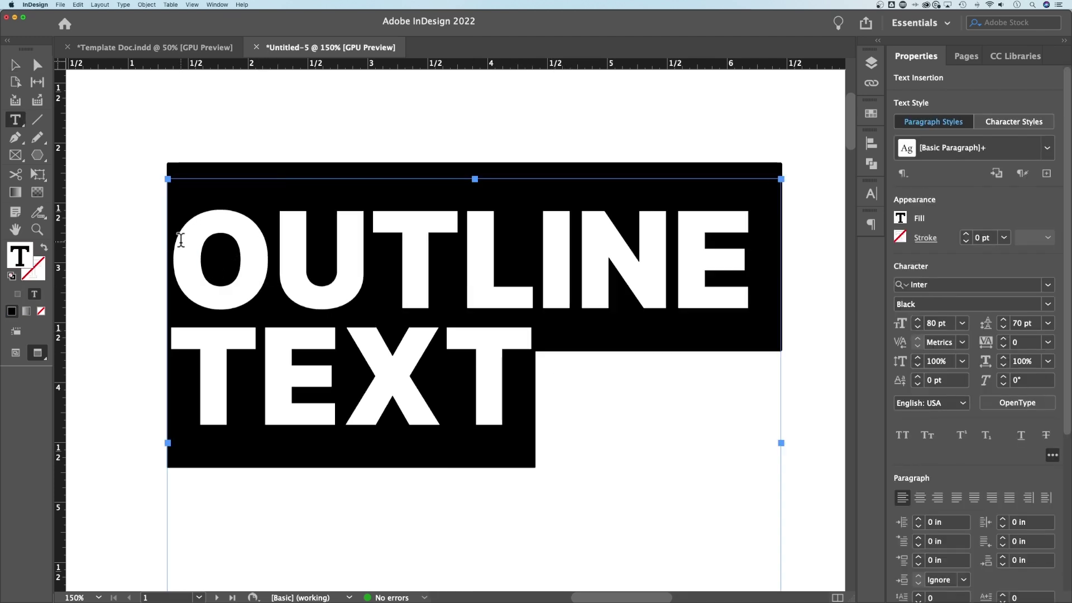
{"action": "left_click", "coordinate": [901, 218]}
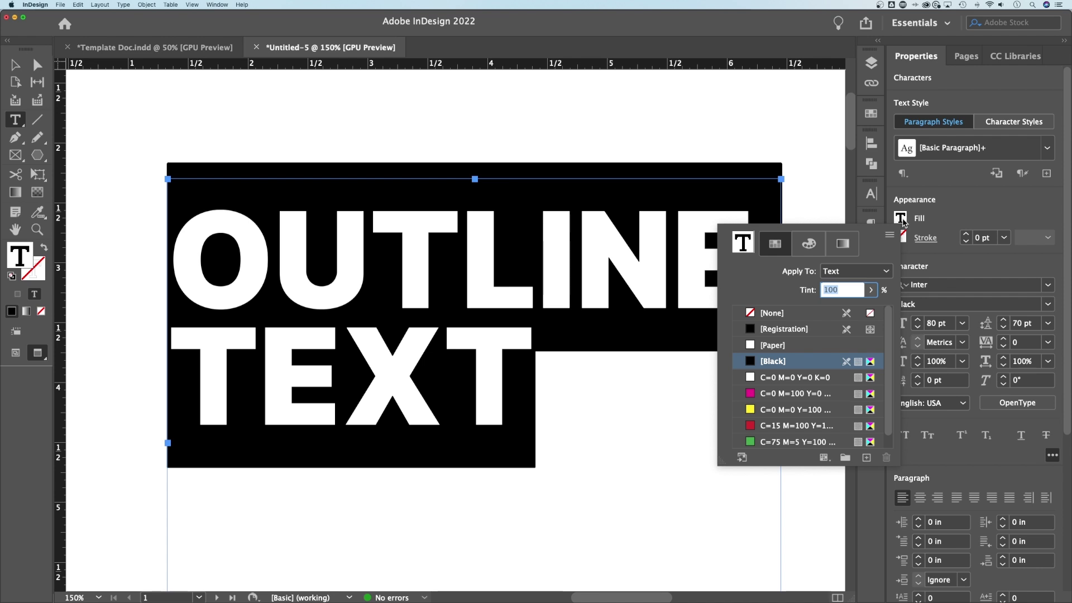
{"action": "left_click", "coordinate": [782, 313]}
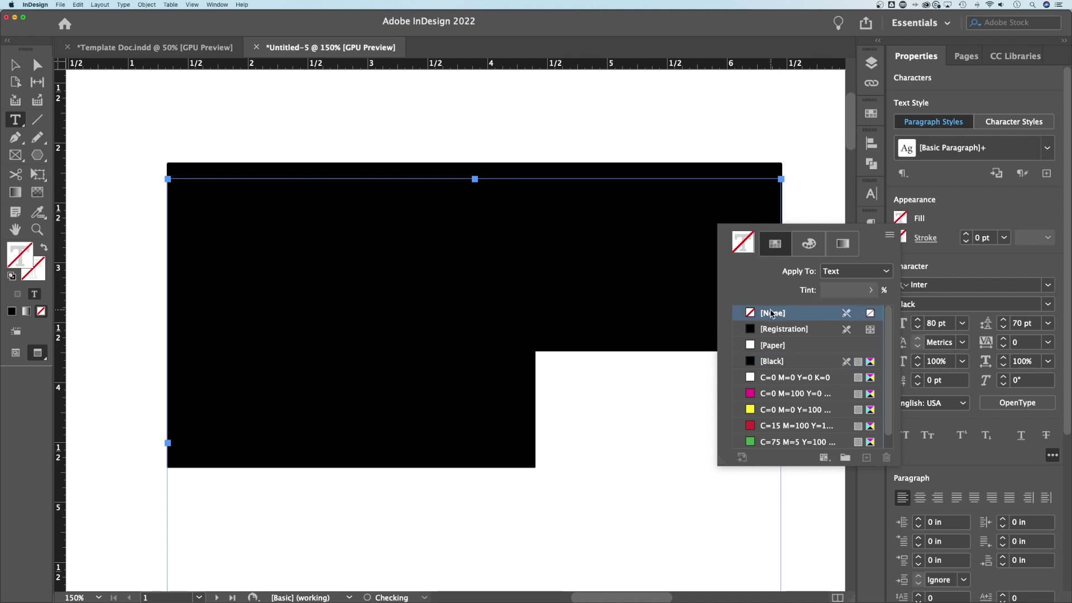
{"action": "left_click", "coordinate": [949, 215]}
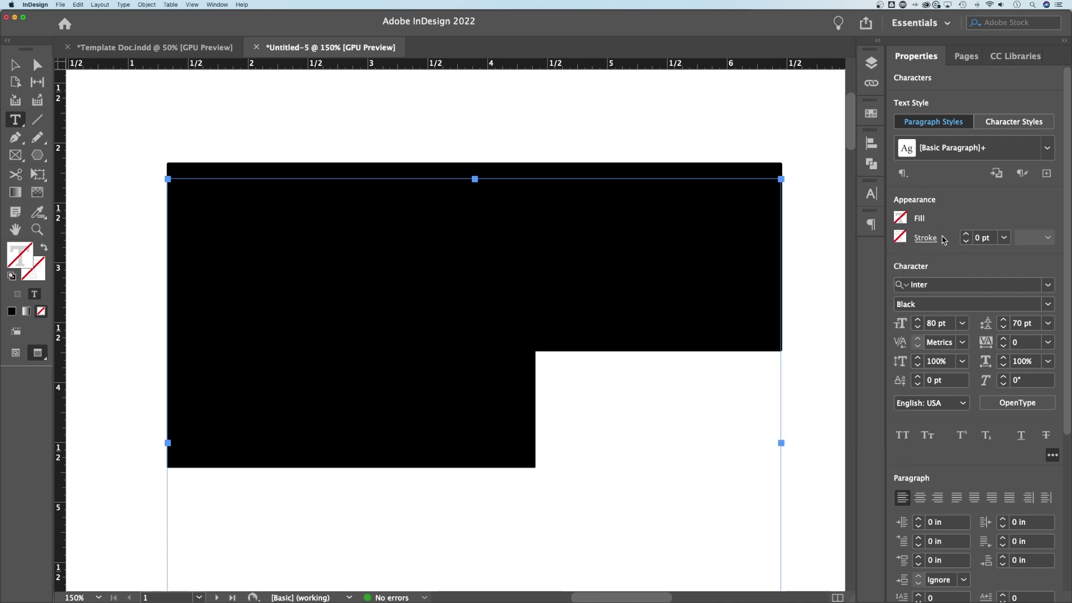
Set the text stroke weight to 5 pt, then reduce it to 3 pt
{"action": "left_click", "coordinate": [984, 238]}
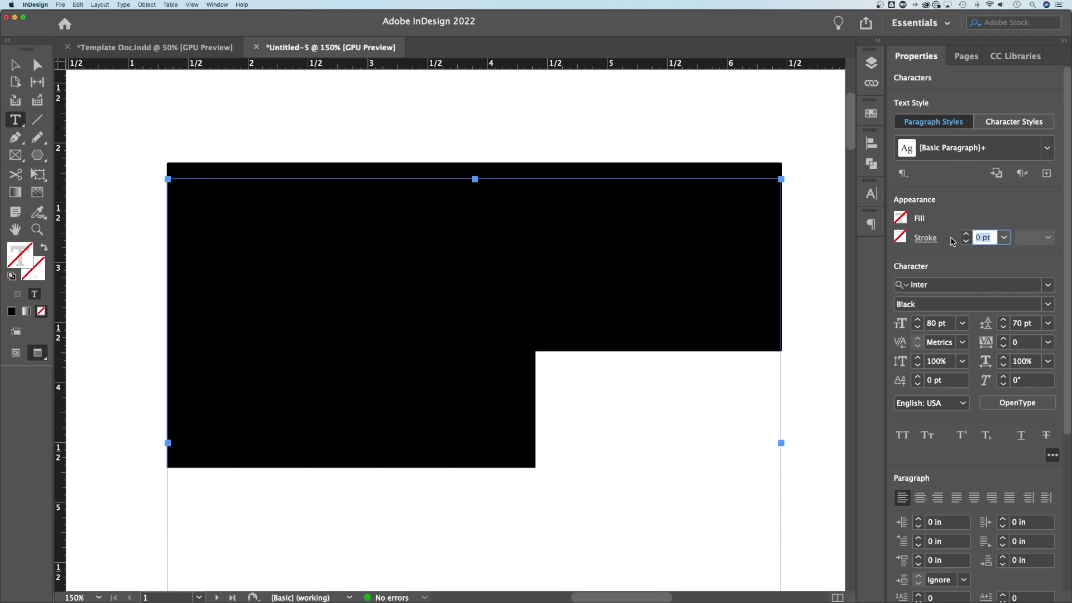
{"action": "type", "text": "5"}
{"action": "key", "text": "Return"}
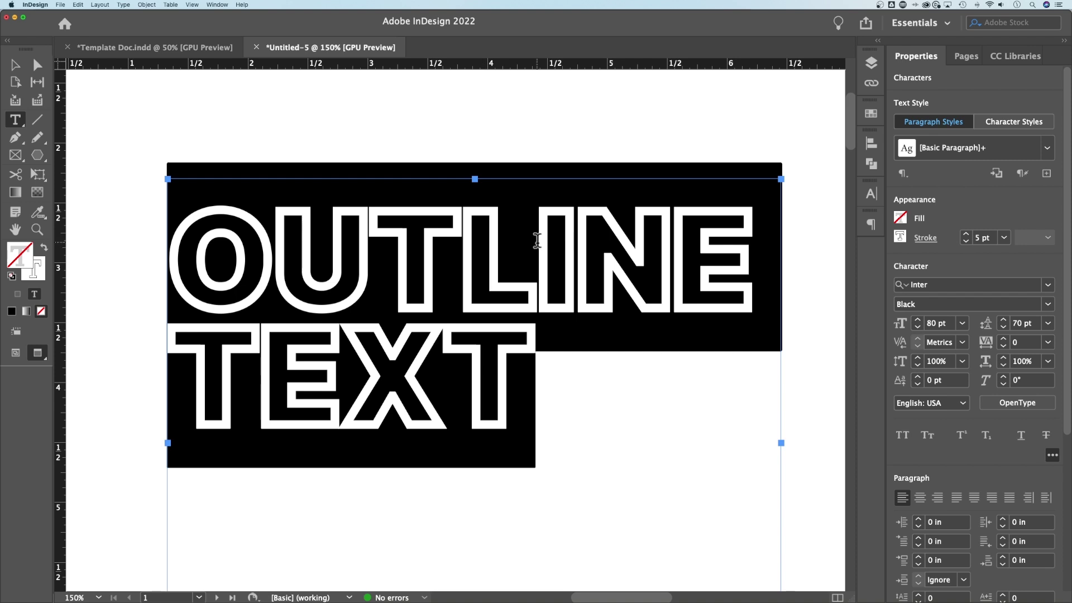
{"action": "left_click", "coordinate": [990, 240]}
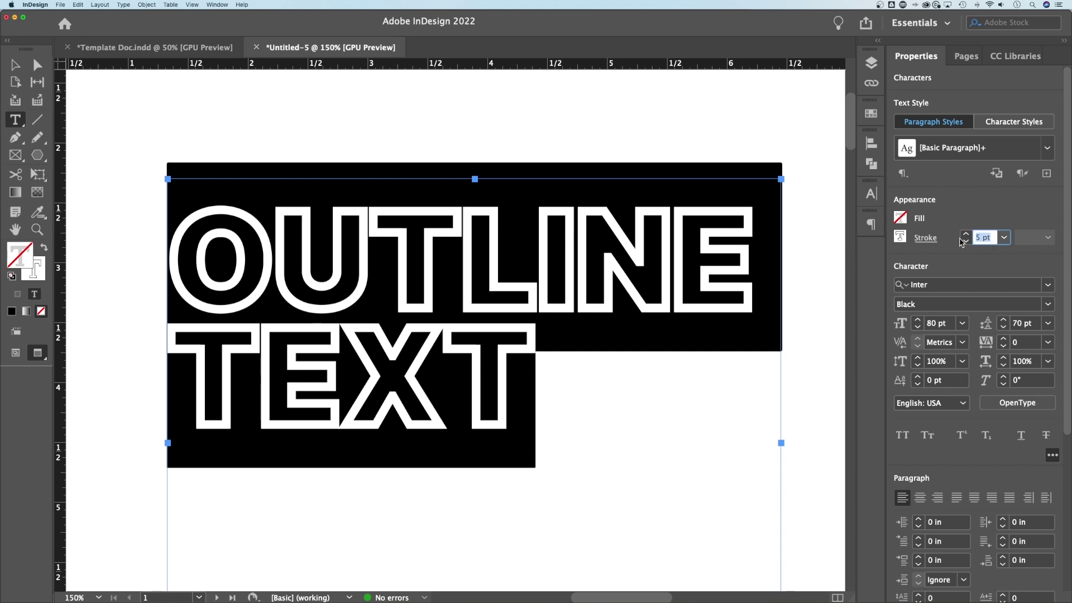
{"action": "type", "text": "3"}
{"action": "key", "text": "Return"}
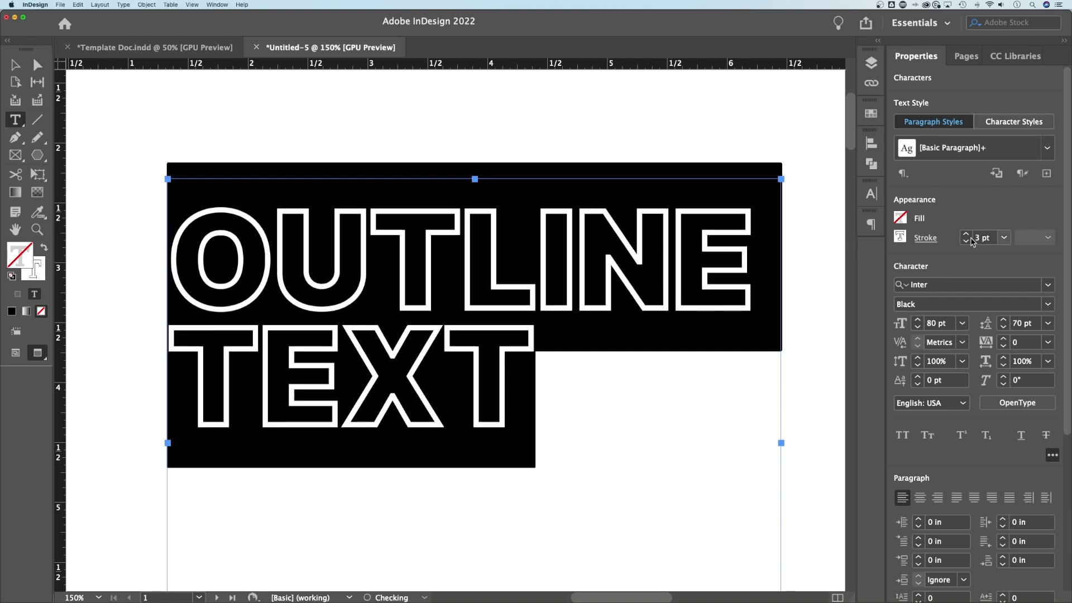
In Stroke options, try Round and Bevel Join, then restore Miter Join
{"action": "left_click", "coordinate": [927, 239]}
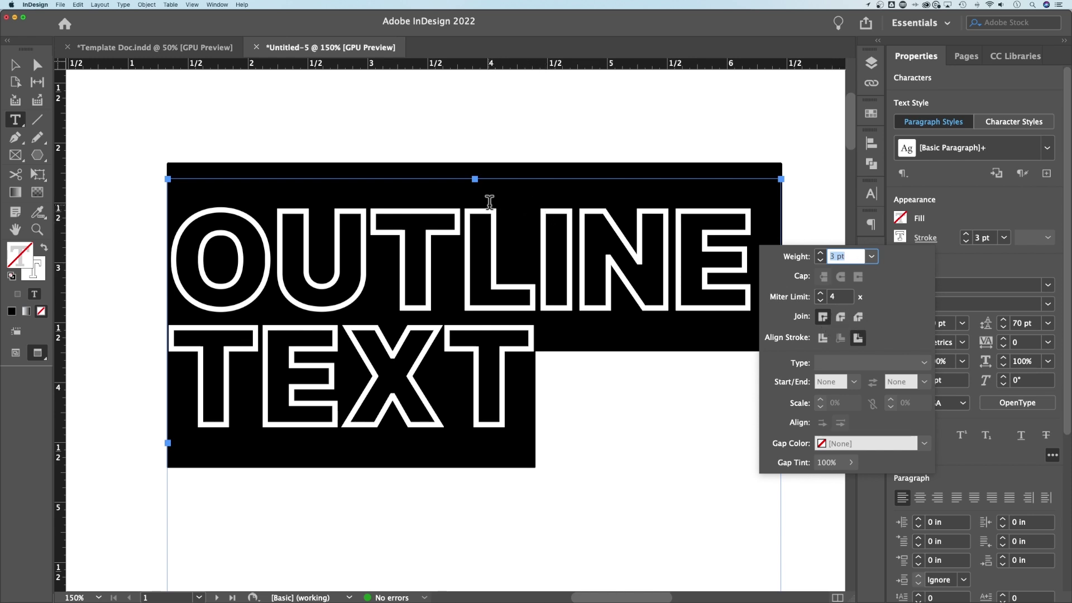
{"action": "left_click", "coordinate": [840, 316]}
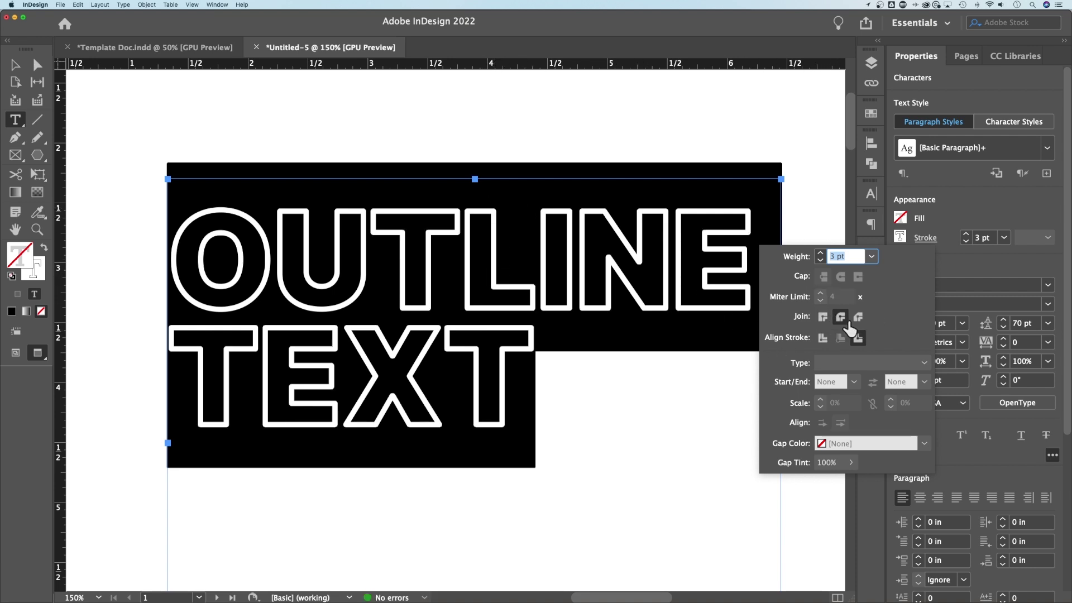
{"action": "left_click", "coordinate": [858, 317]}
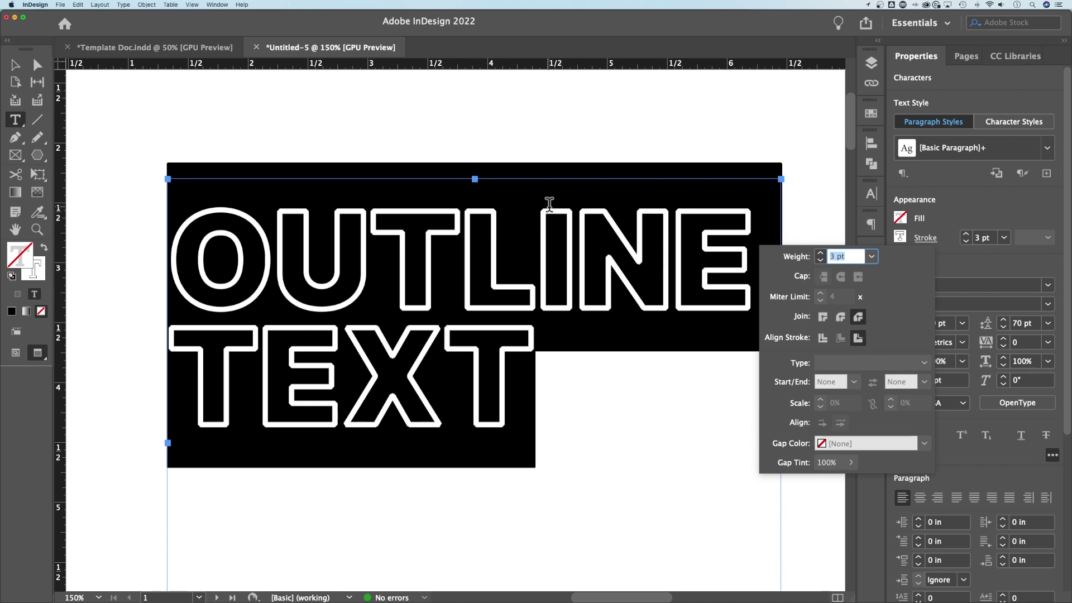
{"action": "left_click", "coordinate": [828, 318]}
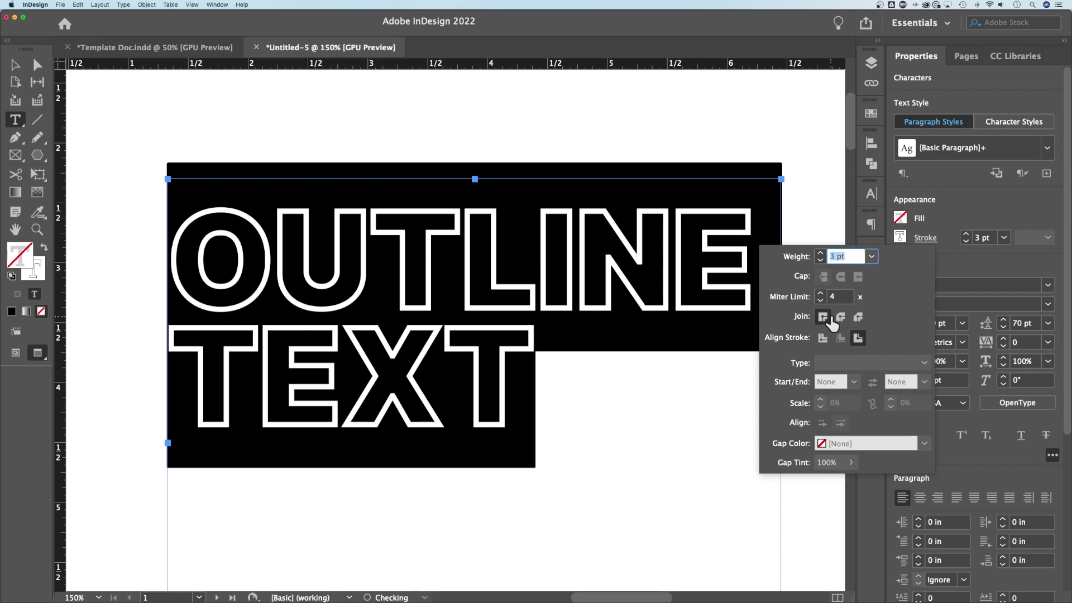
{"action": "left_click", "coordinate": [710, 267]}
{"action": "left_click", "coordinate": [710, 267]}
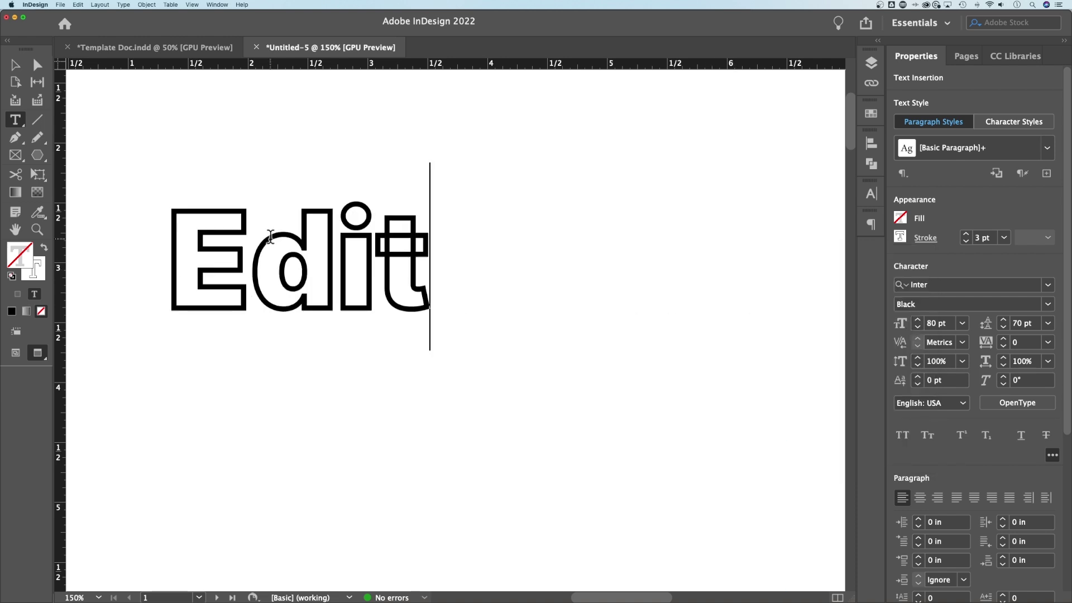
Append ' this text' to read 'Edit this text' and fill all letters with [Paper]
{"action": "type", "text": "this te"}
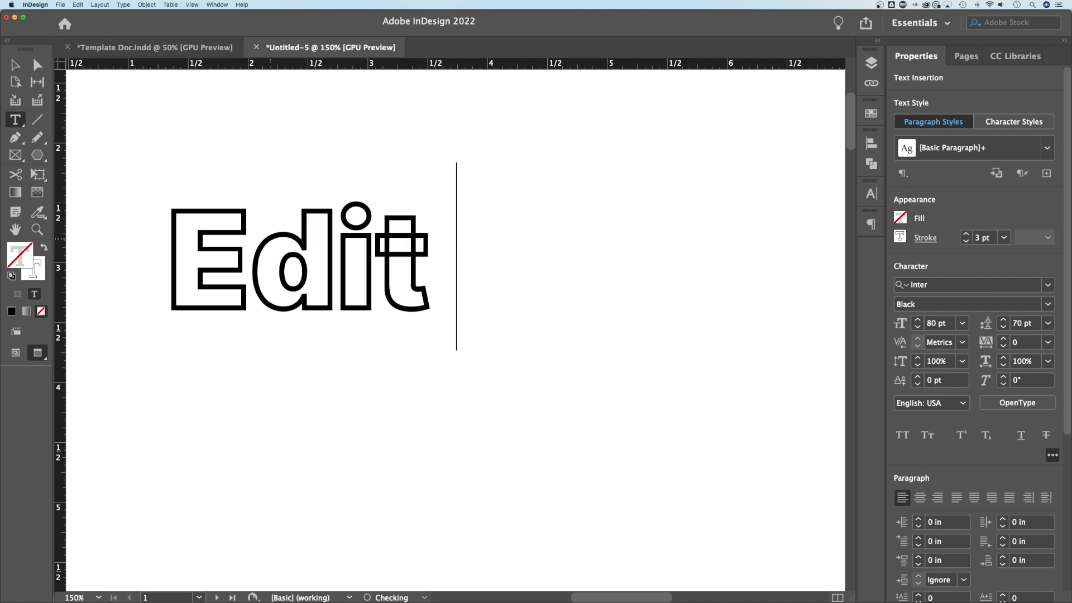
{"action": "type", "text": "xt"}
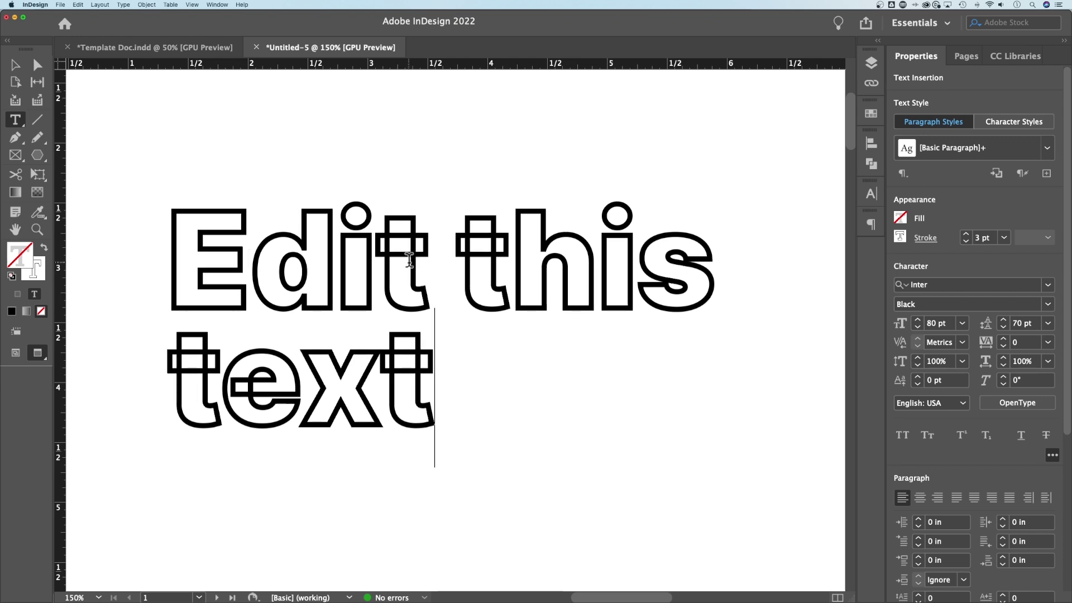
{"action": "key", "text": "super+a"}
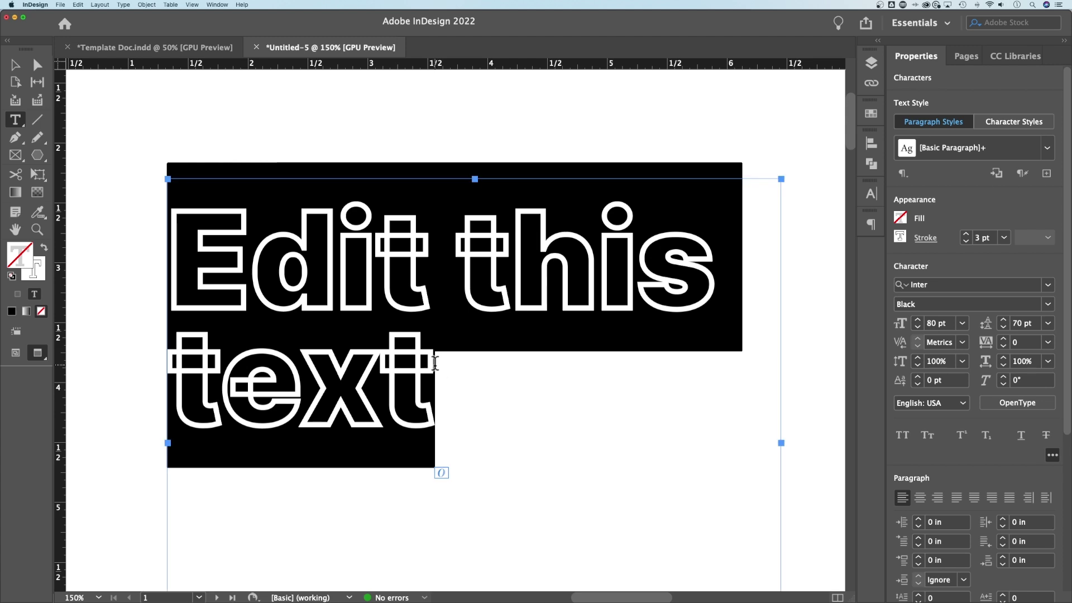
{"action": "left_click", "coordinate": [900, 218]}
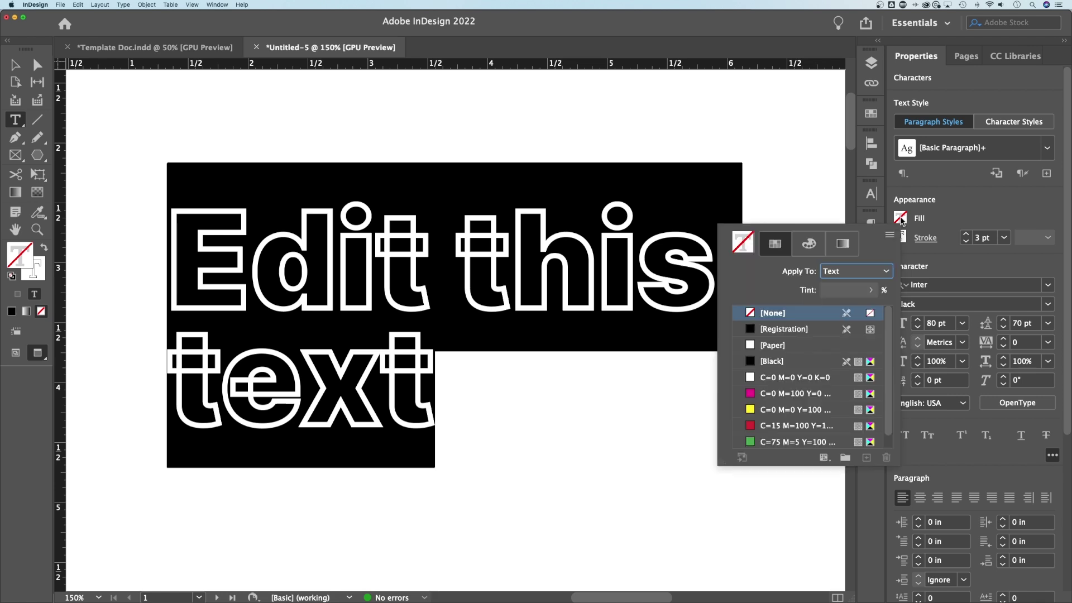
{"action": "left_click", "coordinate": [773, 346]}
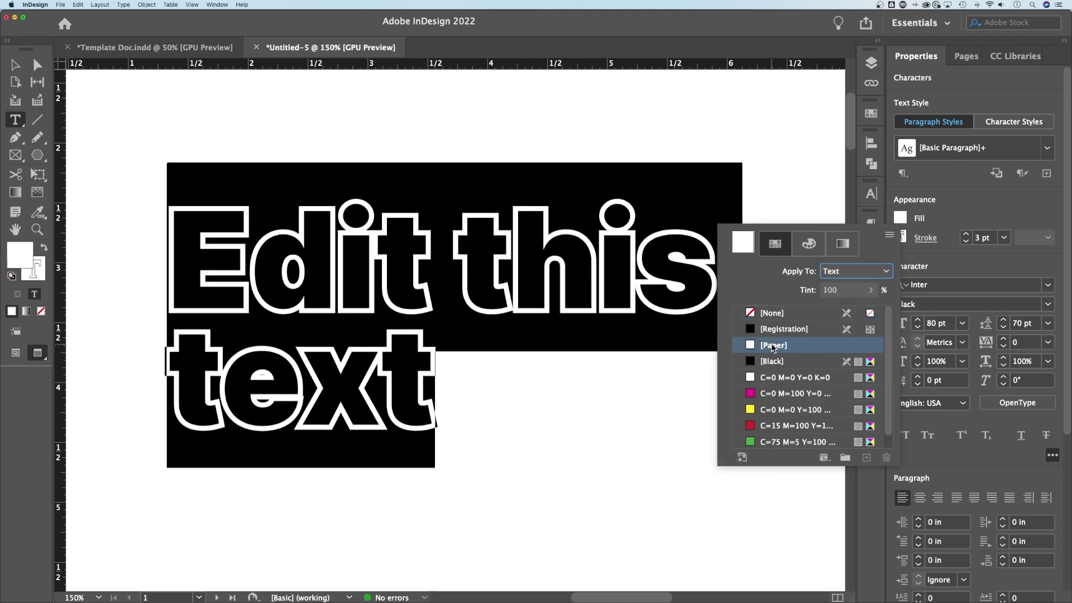
{"action": "left_click", "coordinate": [485, 281]}
{"action": "left_click", "coordinate": [485, 282]}
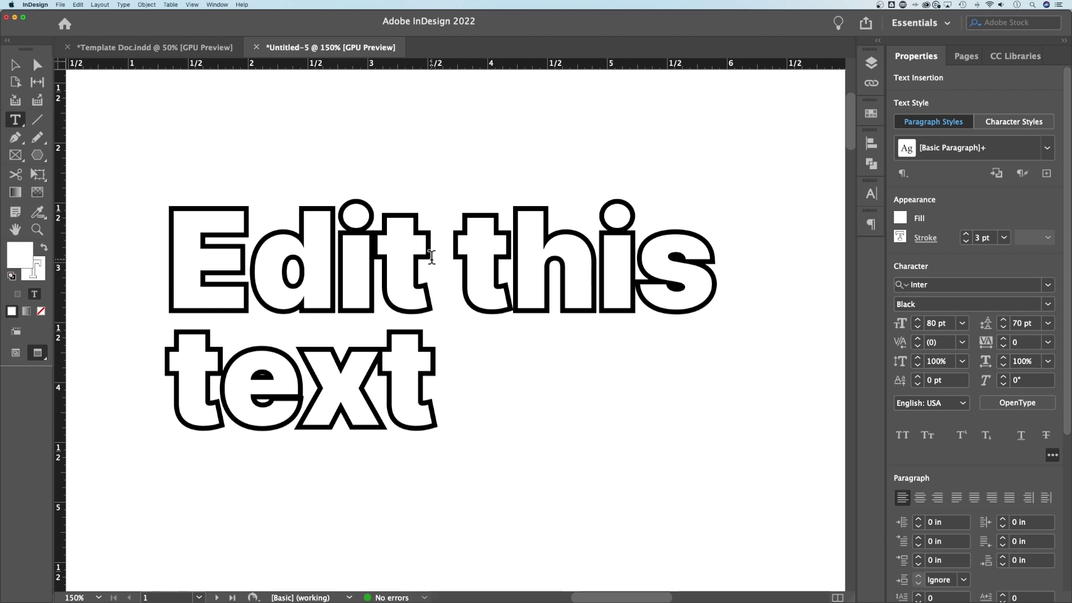
Delete the old text frame and draw a new frame containing 'OUTLINE'
{"action": "key", "text": "Escape"}
{"action": "left_click_drag", "start_coordinate": [665, 330], "coordinate": [658, 308]}
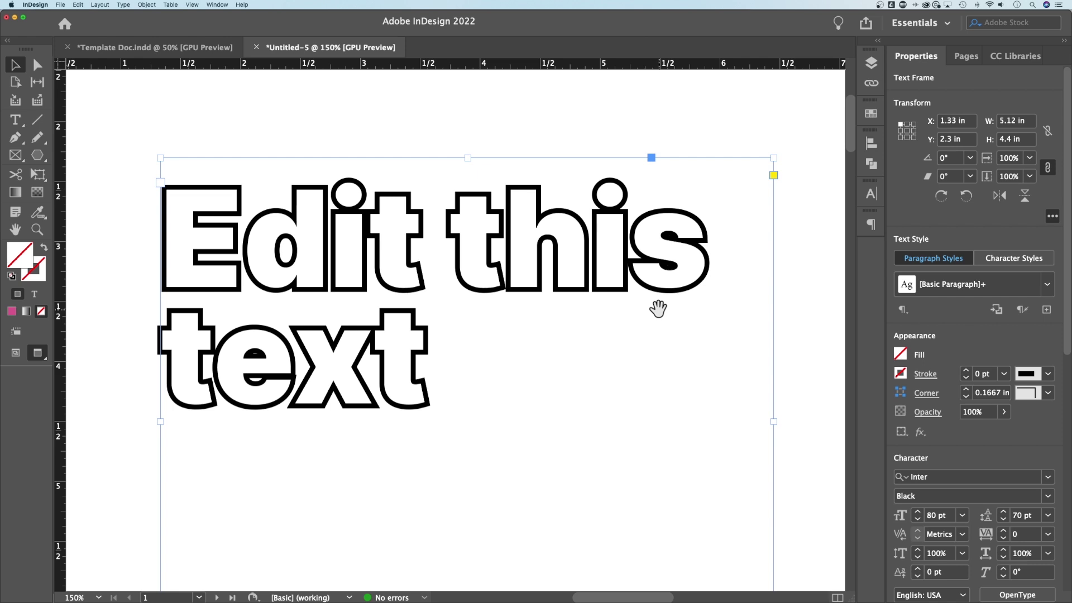
{"action": "key", "text": "Delete"}
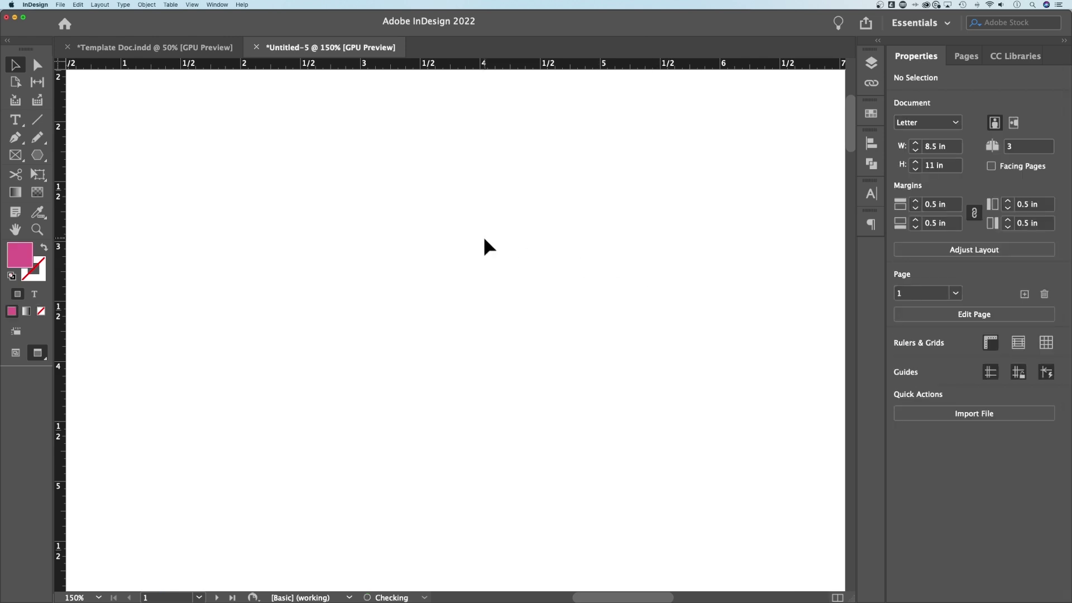
{"action": "key", "text": "t"}
{"action": "left_click_drag", "start_coordinate": [230, 188], "coordinate": [609, 381]}
{"action": "type", "text": "OUTLINE"}
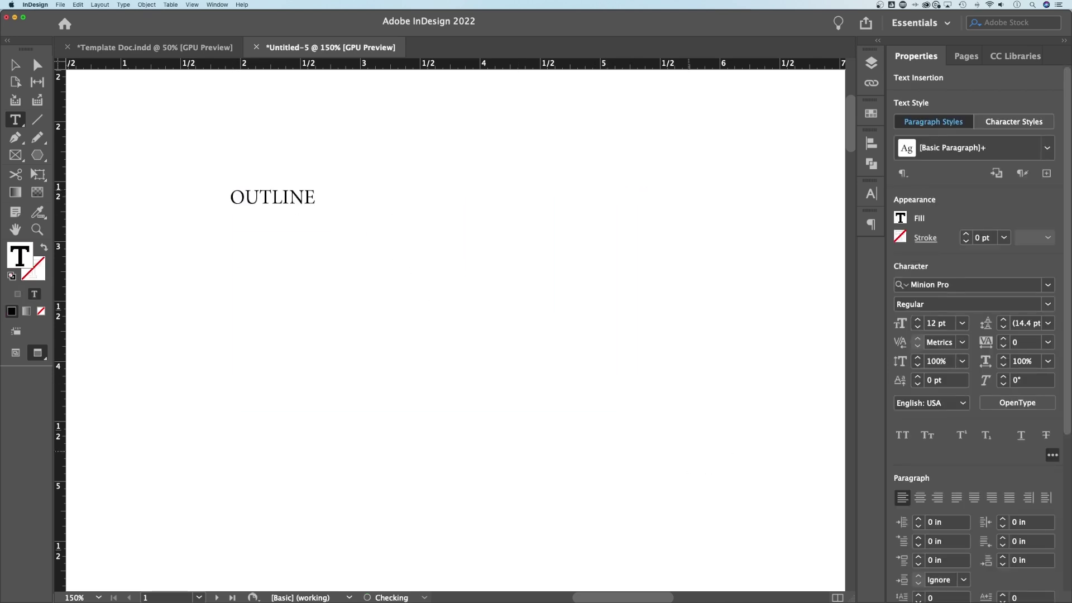
Set OUTLINE in Inter Black and enlarge it to 60 pt
{"action": "double_click", "coordinate": [320, 217]}
{"action": "left_click", "coordinate": [943, 283]}
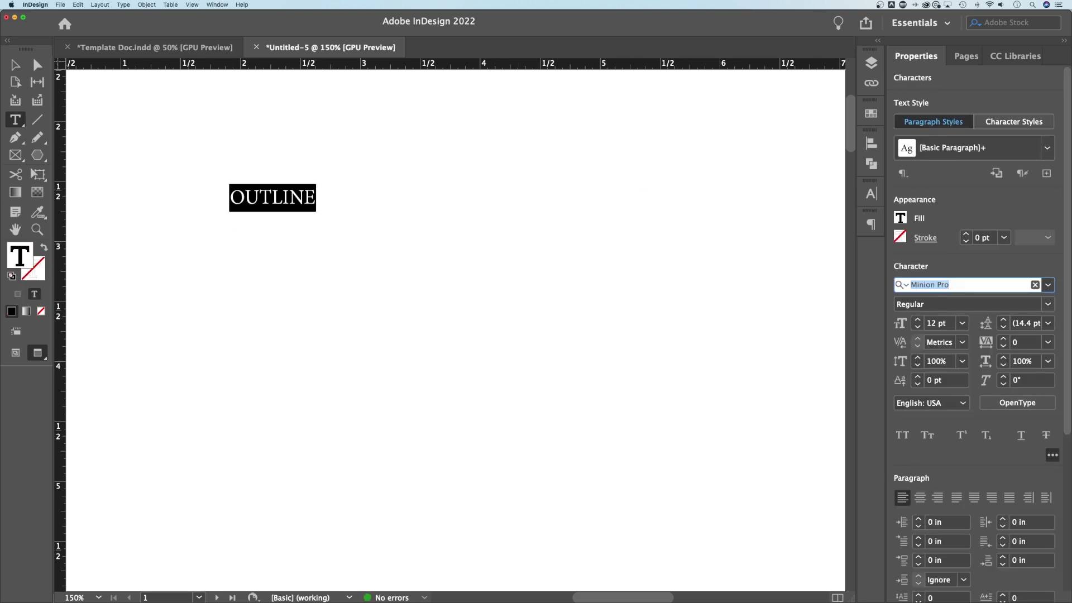
{"action": "type", "text": "inter"}
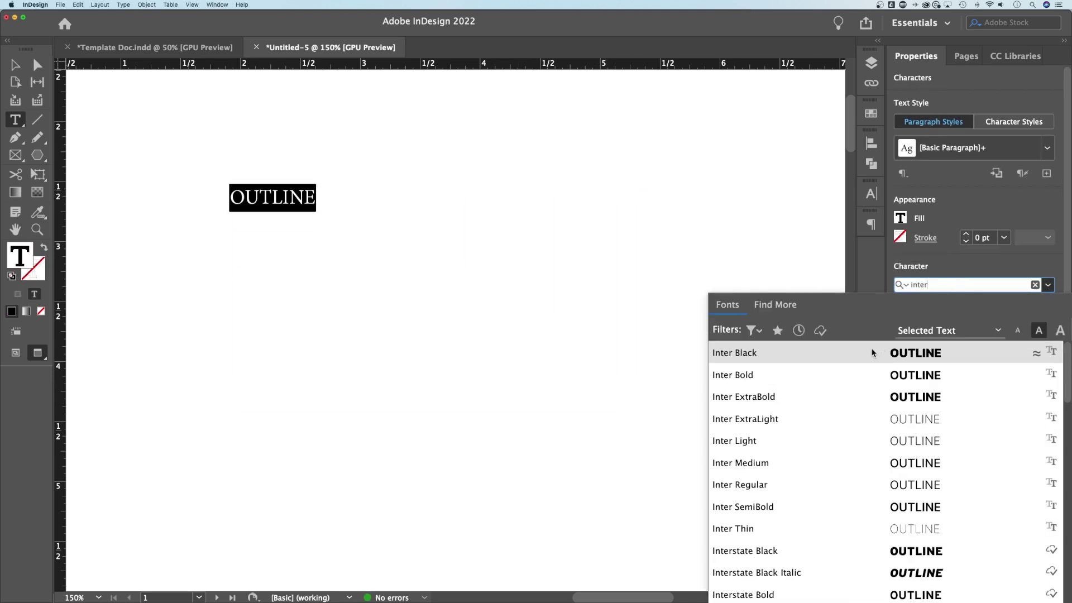
{"action": "left_click", "coordinate": [839, 356]}
{"action": "key", "text": "super+shift+period"}
{"action": "key", "text": "super+shift+period"}
{"action": "key", "text": "super+shift+period"}
{"action": "key", "text": "super+shift+period"}
{"action": "key", "text": "super+shift+period"}
{"action": "key", "text": "super+shift+period"}
{"action": "key", "text": "super+shift+period"}
{"action": "key", "text": "super+shift+period"}
{"action": "key", "text": "super+shift+period"}
{"action": "key", "text": "super+shift+period"}
{"action": "key", "text": "super+shift+period"}
{"action": "key", "text": "super+shift+period"}
{"action": "key", "text": "super+shift+period"}
{"action": "key", "text": "super+shift+period"}
{"action": "key", "text": "super+shift+period"}
{"action": "key", "text": "super+shift+period"}
{"action": "key", "text": "super+shift+period"}
{"action": "key", "text": "super+shift+period"}
{"action": "key", "text": "super+shift+period"}
{"action": "key", "text": "super+shift+period"}
{"action": "left_click", "coordinate": [6, 71]}
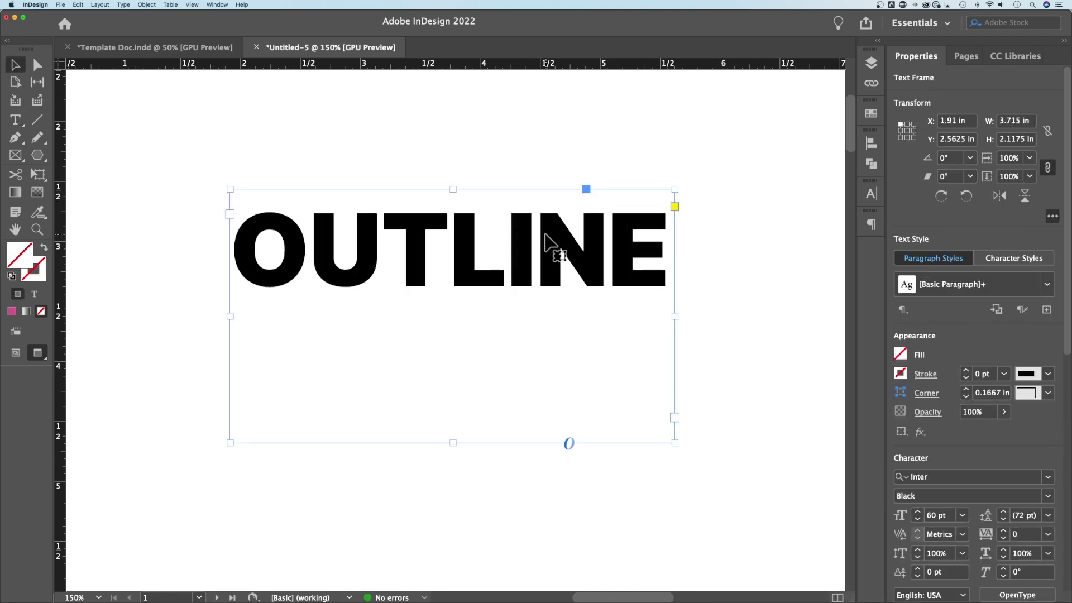
{"action": "scroll", "coordinate": [335, 137], "scroll_direction": "up", "scroll_amount": 1}
Convert OUTLINE to outlines, nudge it slightly left, and set its fill to None
{"action": "left_click", "coordinate": [124, 4]}
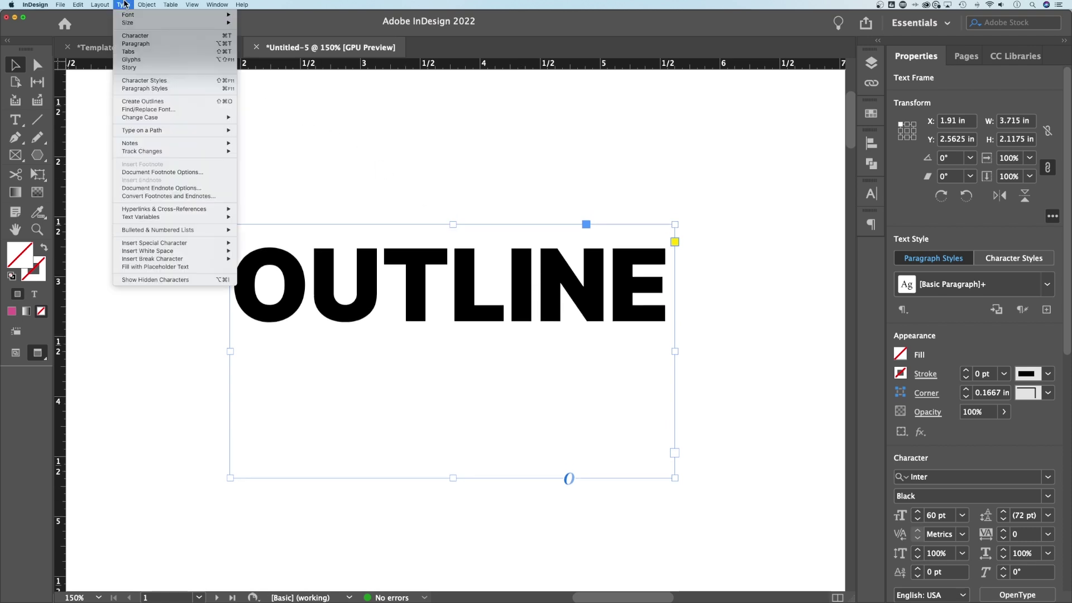
{"action": "left_click", "coordinate": [156, 102]}
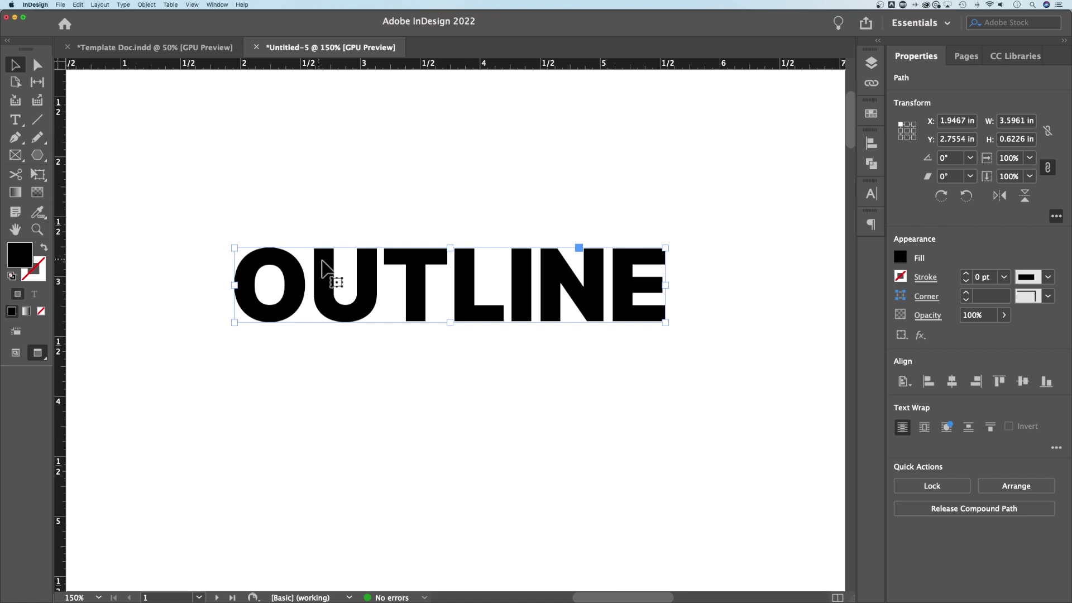
{"action": "left_click", "coordinate": [379, 379]}
{"action": "left_click_drag", "start_coordinate": [400, 282], "coordinate": [385, 282]}
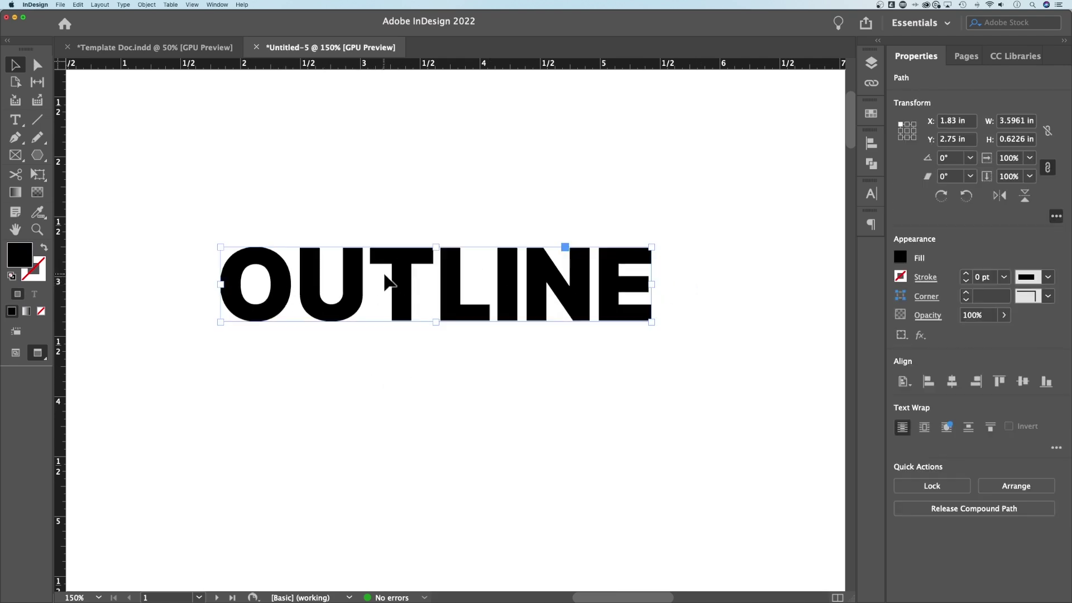
{"action": "left_click", "coordinate": [900, 257]}
{"action": "left_click", "coordinate": [774, 350]}
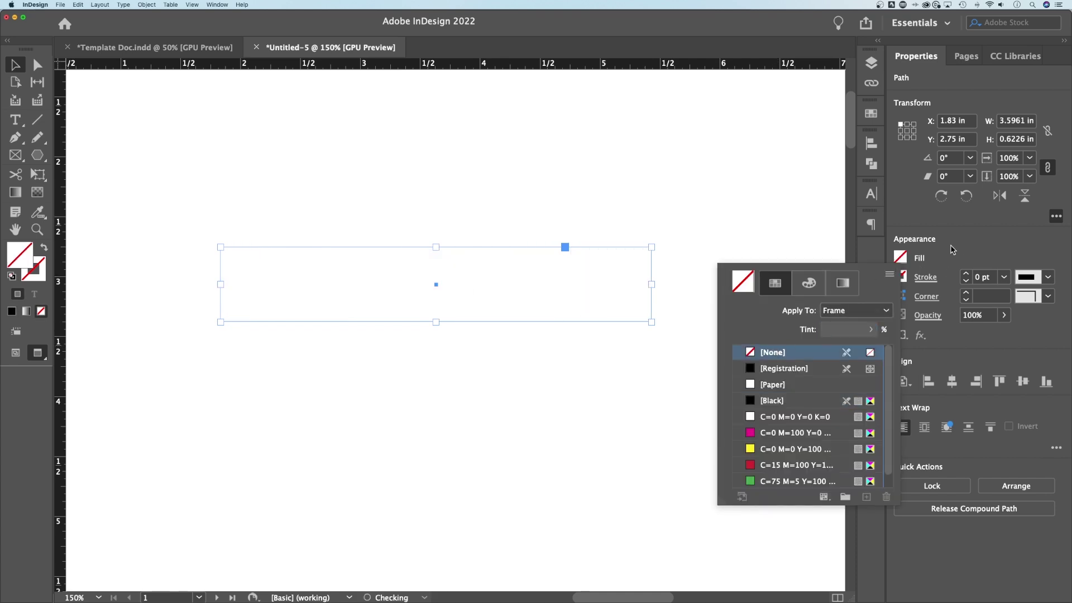
Raise the stroke weight to 3 pt and compare Inside, Outside and Center alignments
{"action": "left_click", "coordinate": [993, 277]}
{"action": "key", "text": "Up"}
{"action": "key", "text": "Up"}
{"action": "key", "text": "Up"}
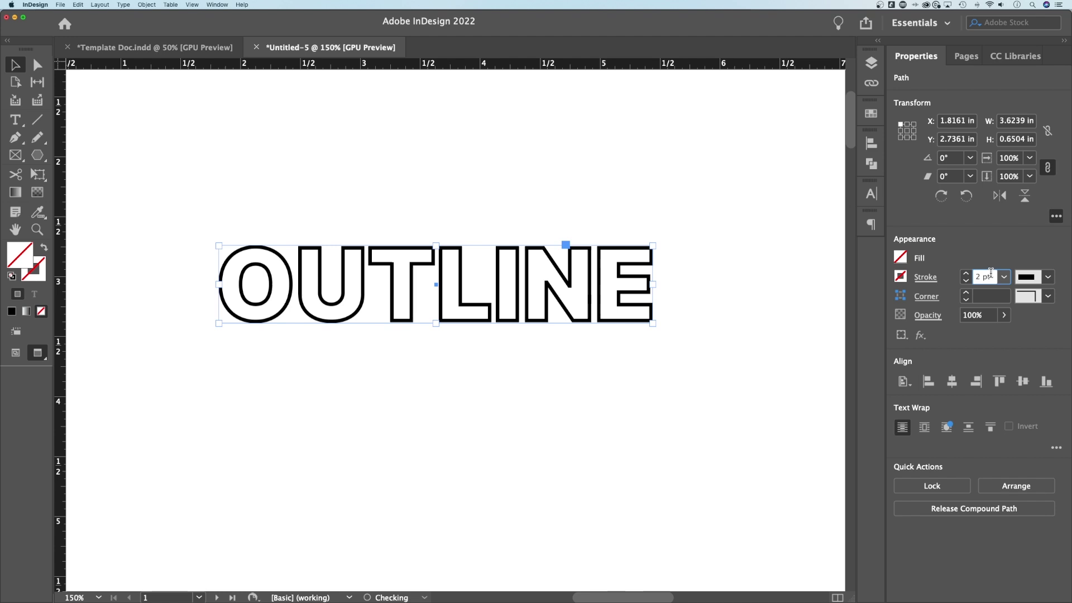
{"action": "left_click", "coordinate": [926, 278]}
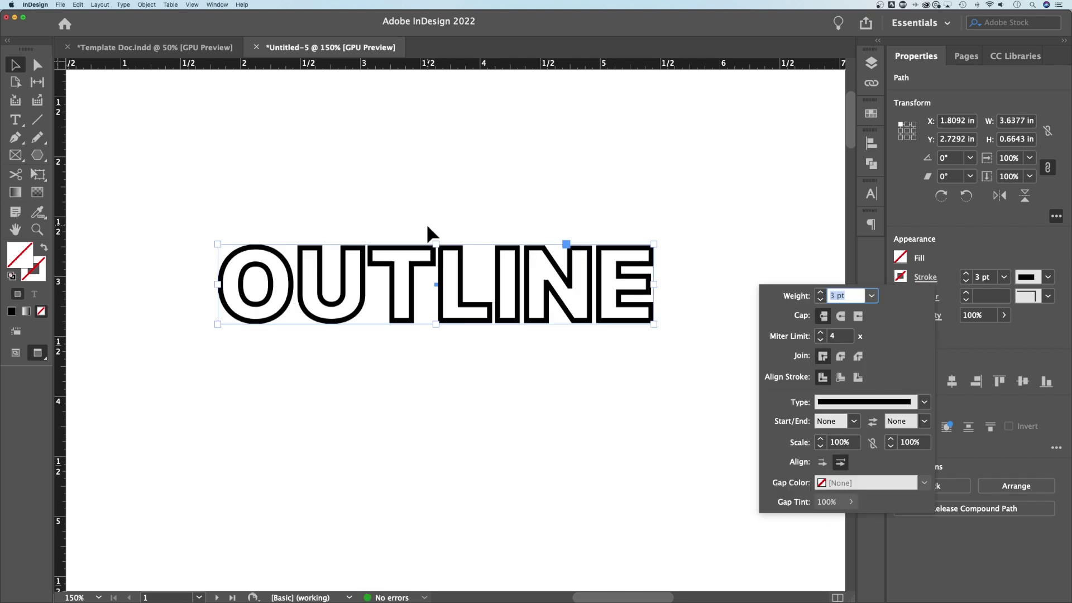
{"action": "left_click", "coordinate": [841, 378]}
{"action": "left_click", "coordinate": [858, 378]}
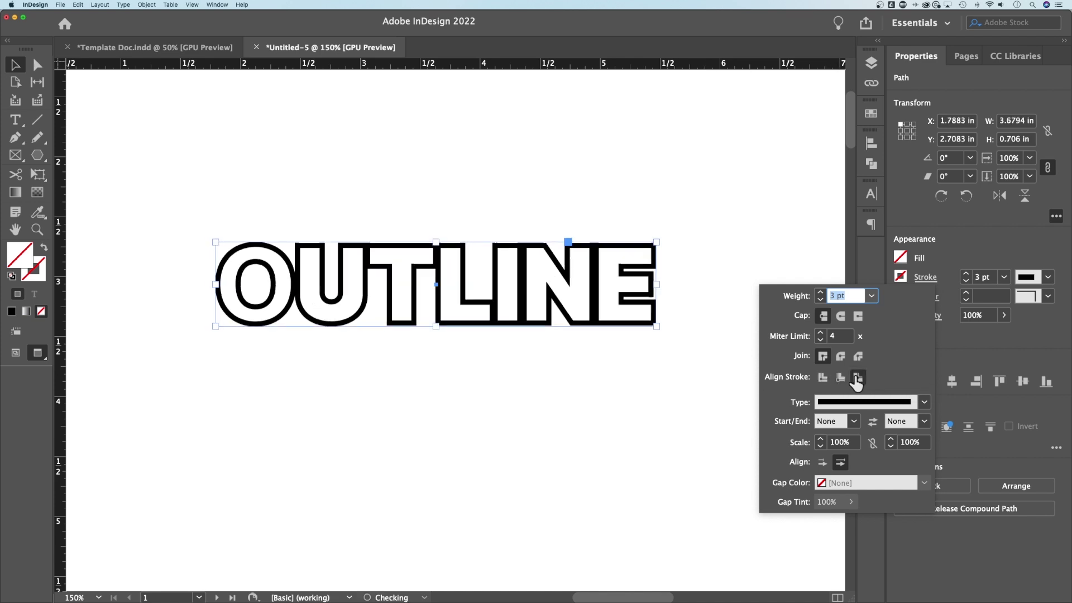
{"action": "left_click", "coordinate": [823, 378]}
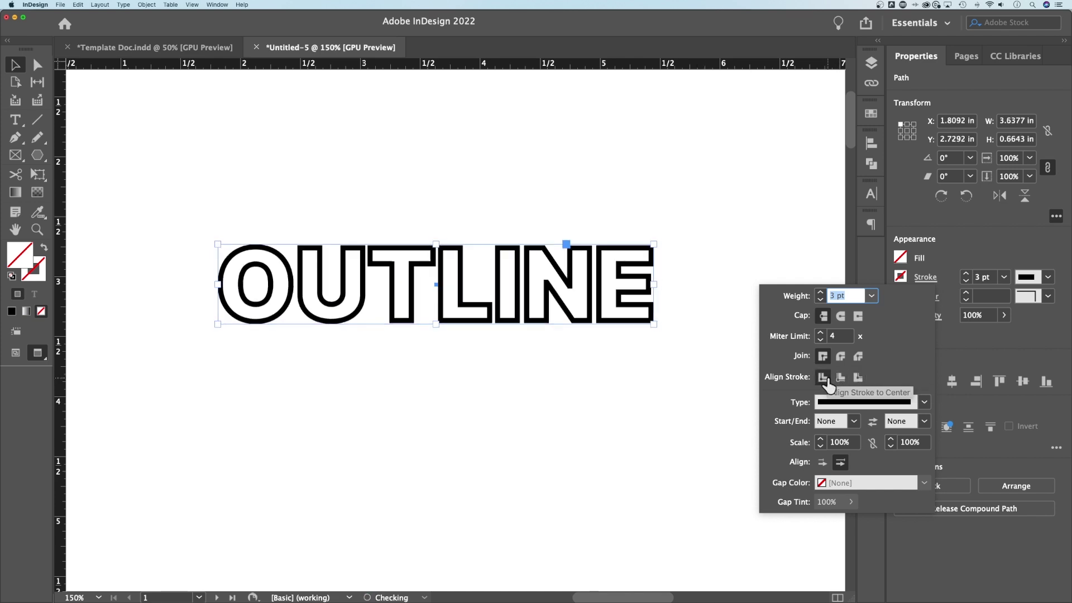
{"action": "left_click", "coordinate": [858, 378]}
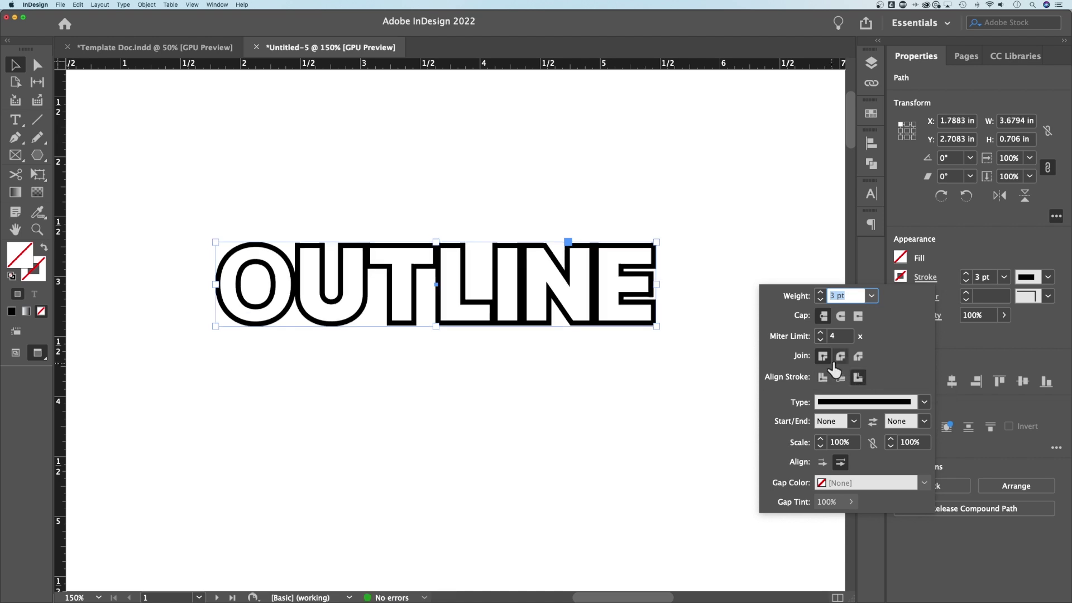
Try Round Join, return to Miter Join, and center the stroke again
{"action": "left_click", "coordinate": [842, 360]}
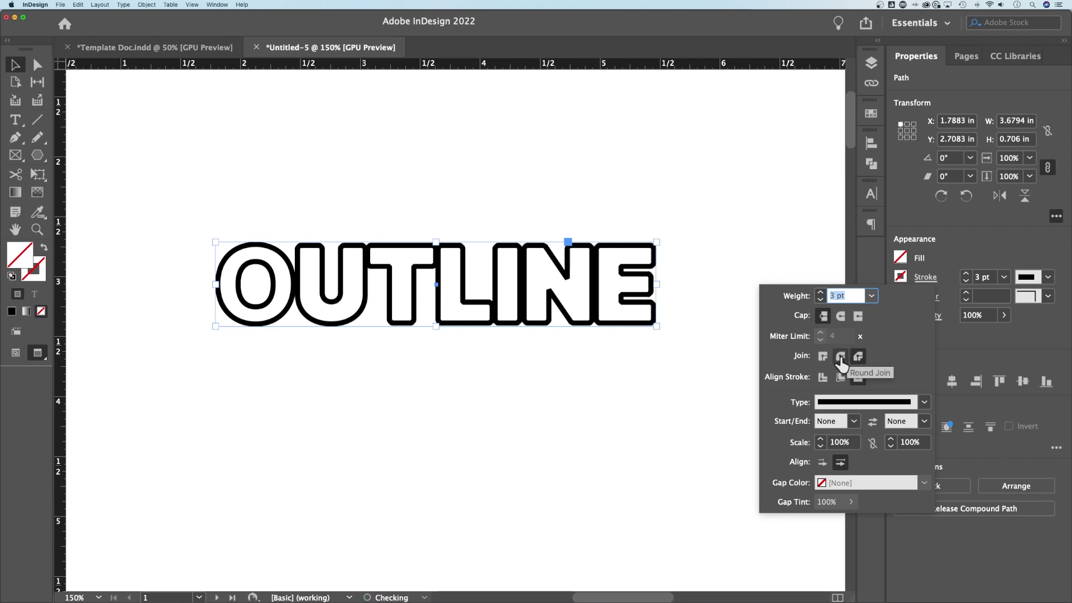
{"action": "left_click", "coordinate": [823, 356]}
{"action": "left_click", "coordinate": [822, 377]}
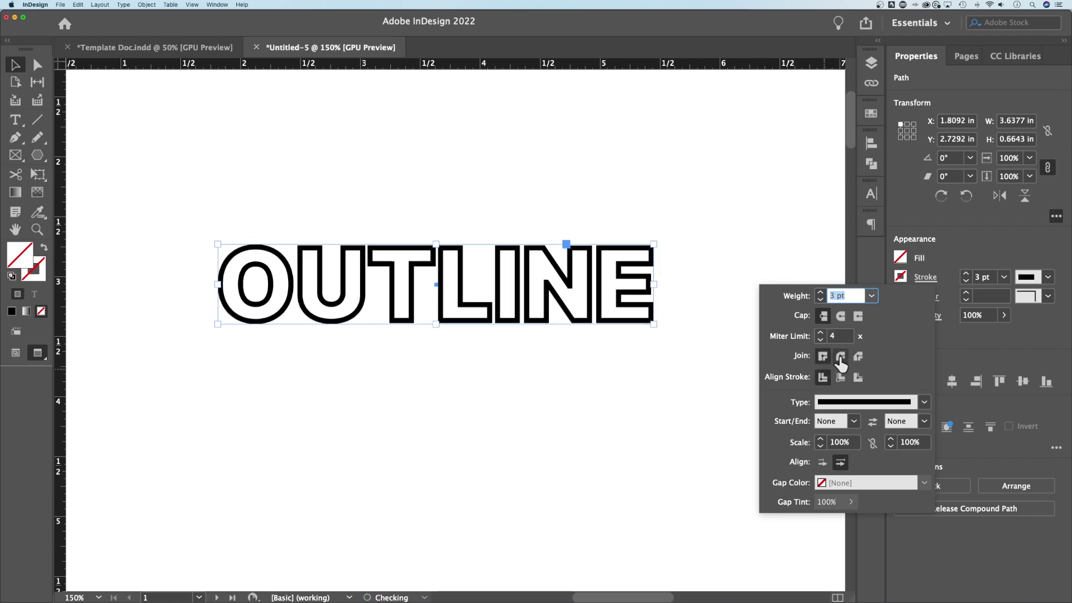
Undo back to solid black OUTLINE letters with no stroke, then reselect the shapes
{"action": "key", "text": "cmd+z"}
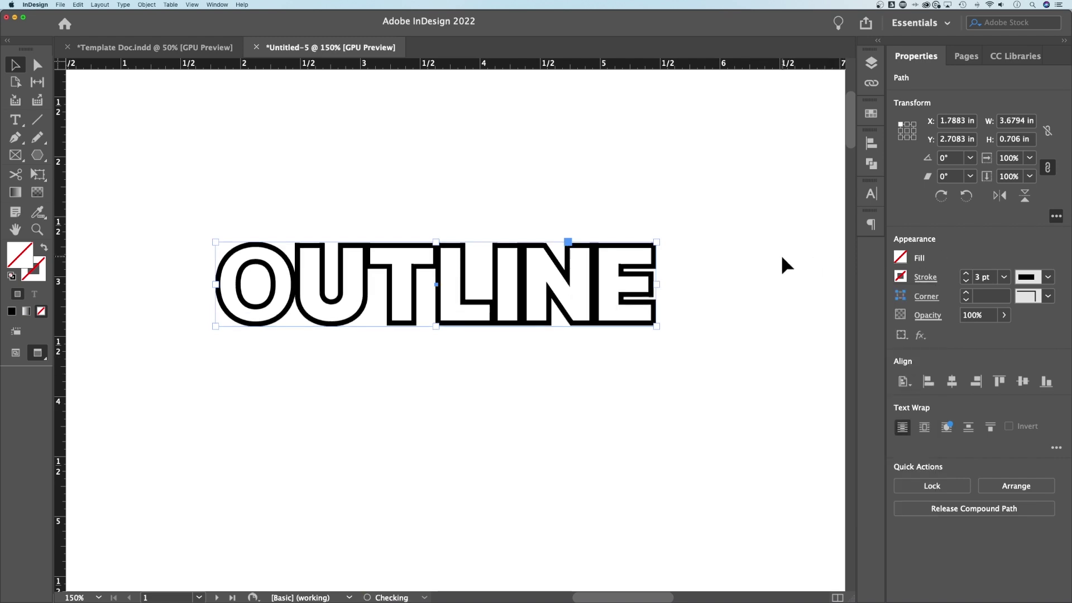
{"action": "key", "text": "cmd+shift+z"}
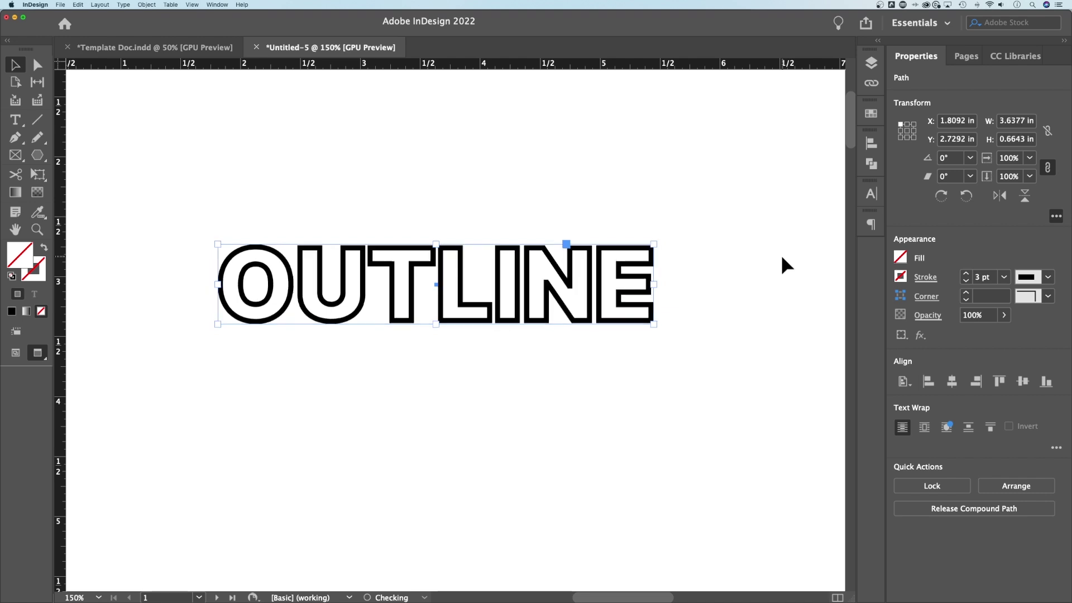
{"action": "key", "text": "cmd+z"}
{"action": "key", "text": "cmd+shift+z"}
{"action": "key", "text": "cmd+z"}
{"action": "key", "text": "cmd+shift+z"}
{"action": "key", "text": "cmd+z"}
{"action": "key", "text": "cmd+z"}
{"action": "key", "text": "cmd+z"}
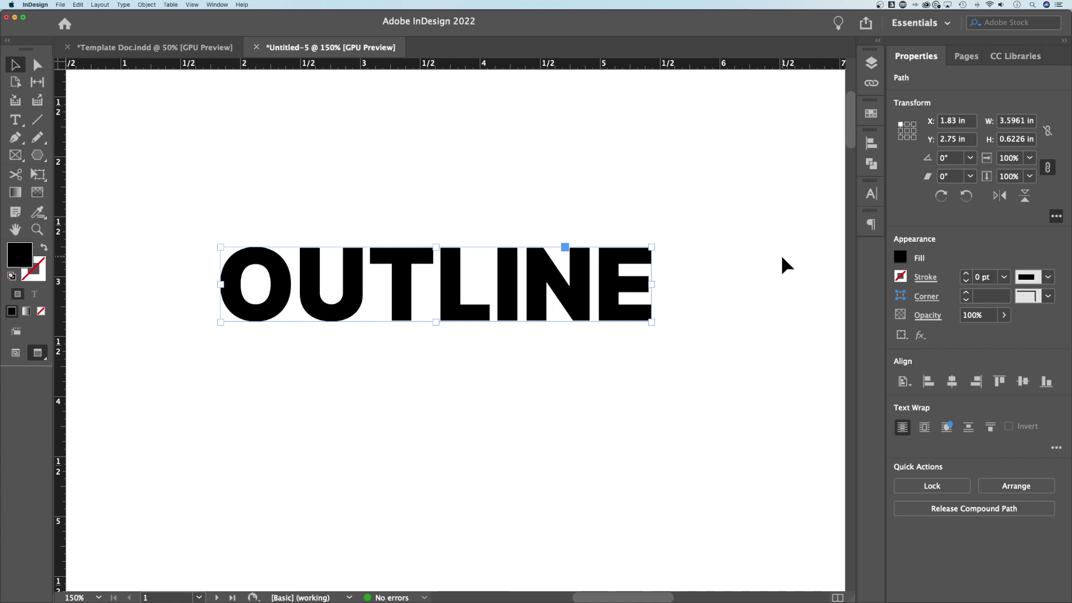
{"action": "left_click", "coordinate": [780, 253]}
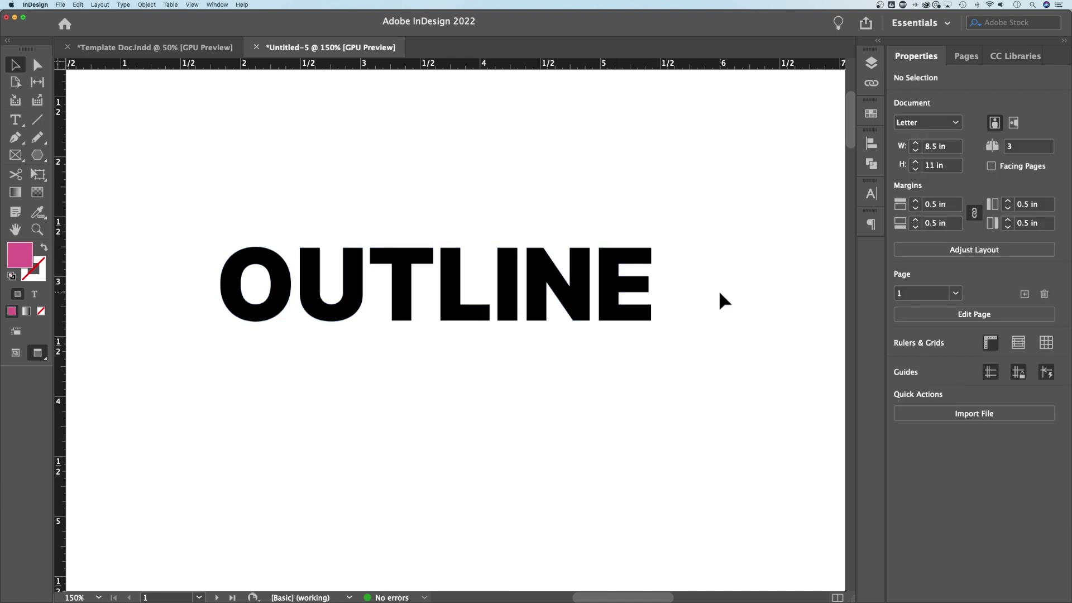
{"action": "left_click", "coordinate": [636, 292]}
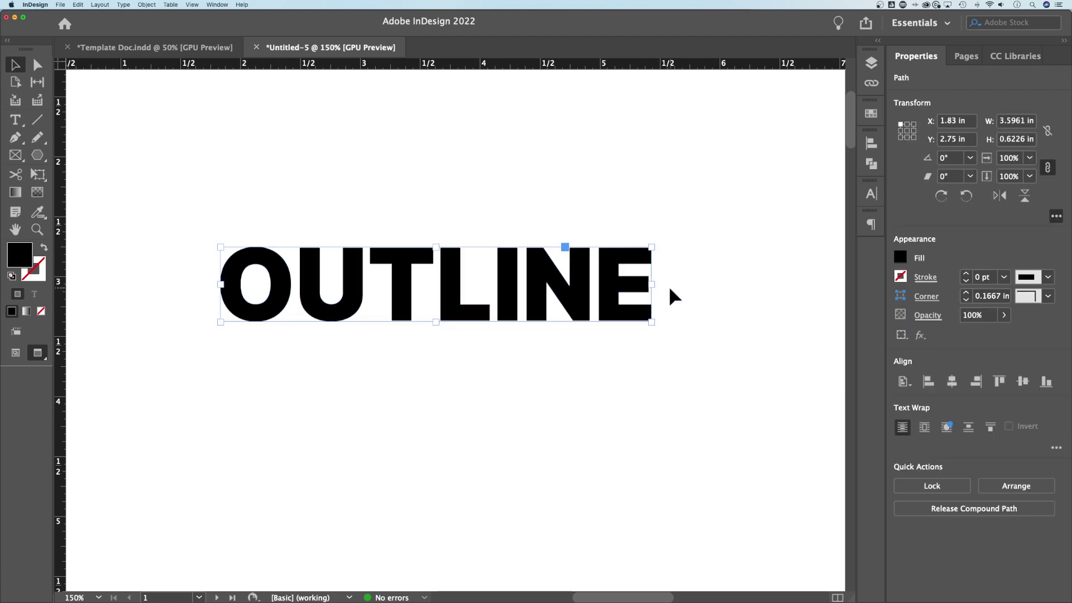